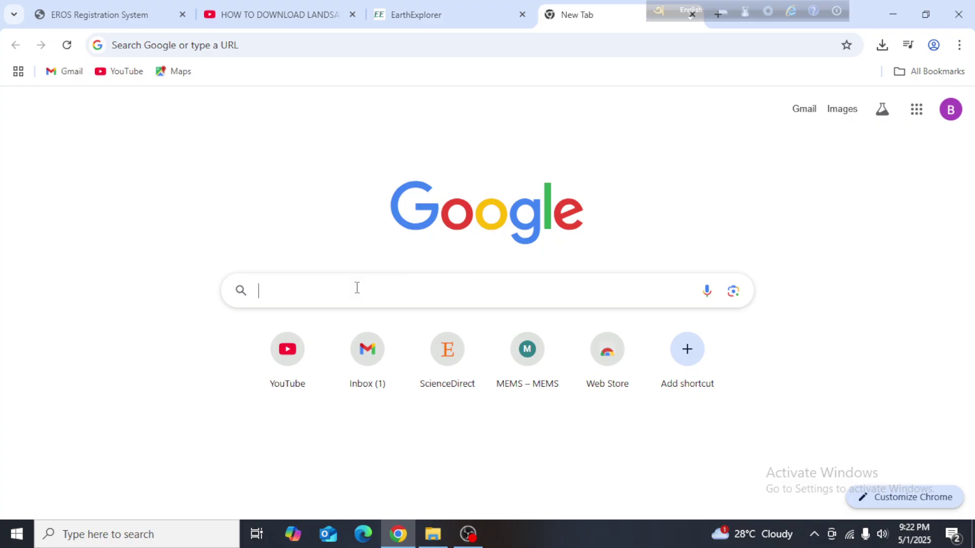
Step: Search Google for usgs earth explorer and open the USGS EarthExplorer website
left_click(358, 288)
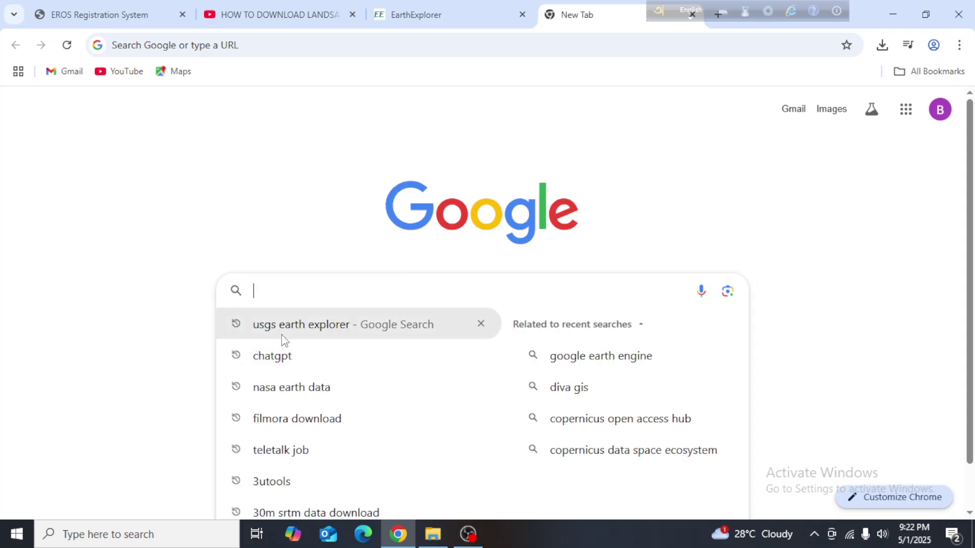
left_click(308, 325)
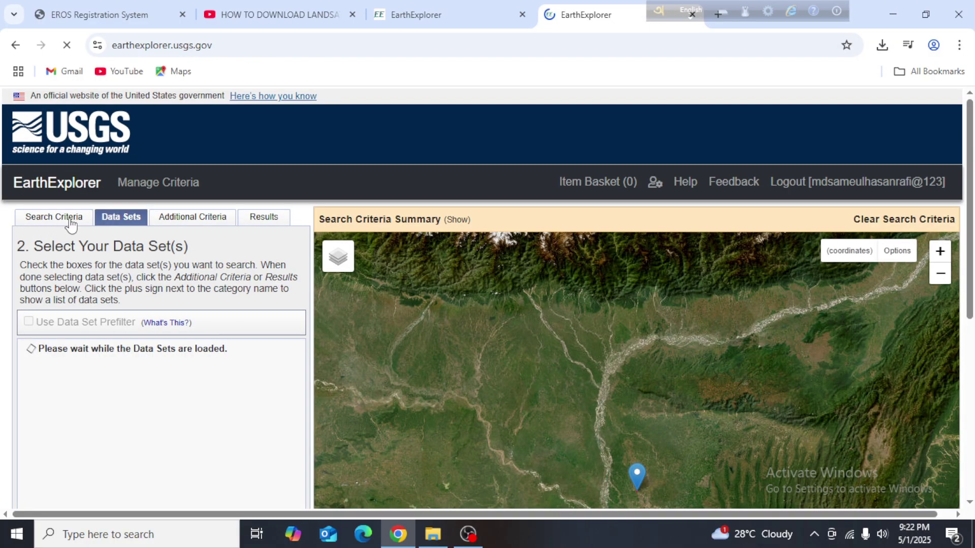
Step: Go to the search criteria and set the geocoding method to Address/Place (Google)
left_click(37, 224)
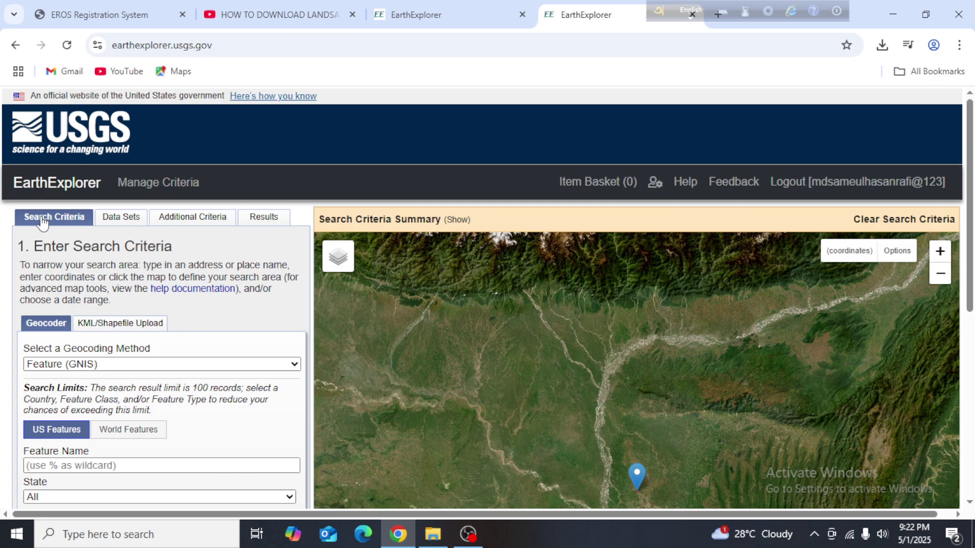
scroll(73, 229, "down", 1)
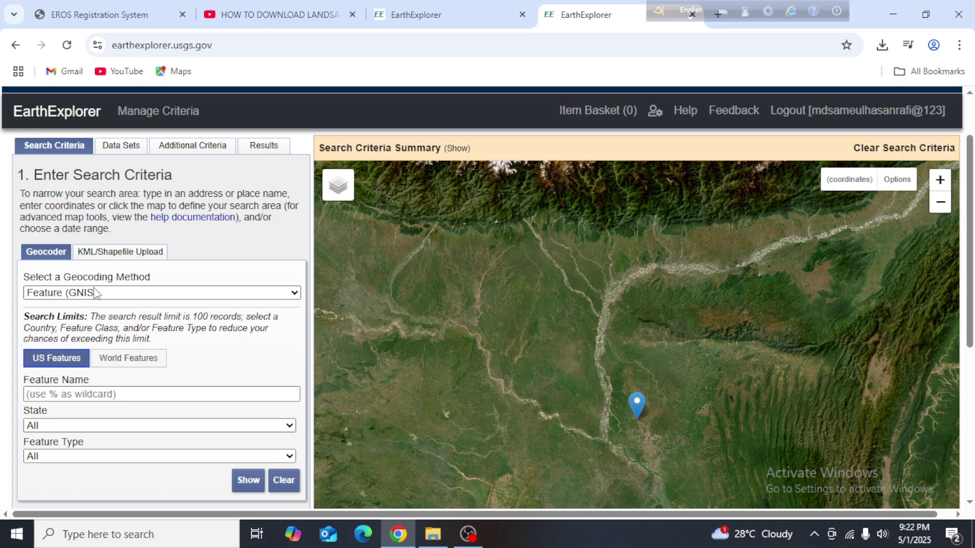
left_click(137, 294)
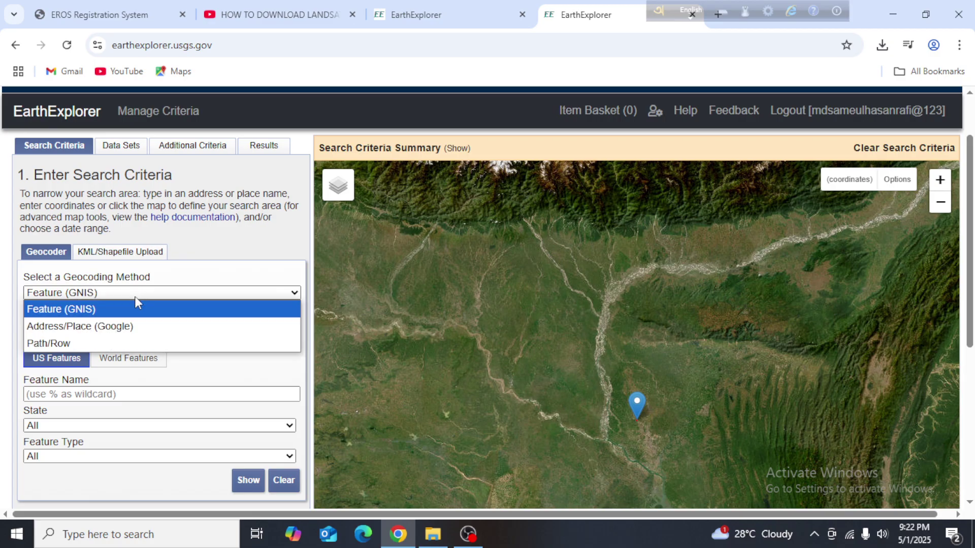
left_click(112, 327)
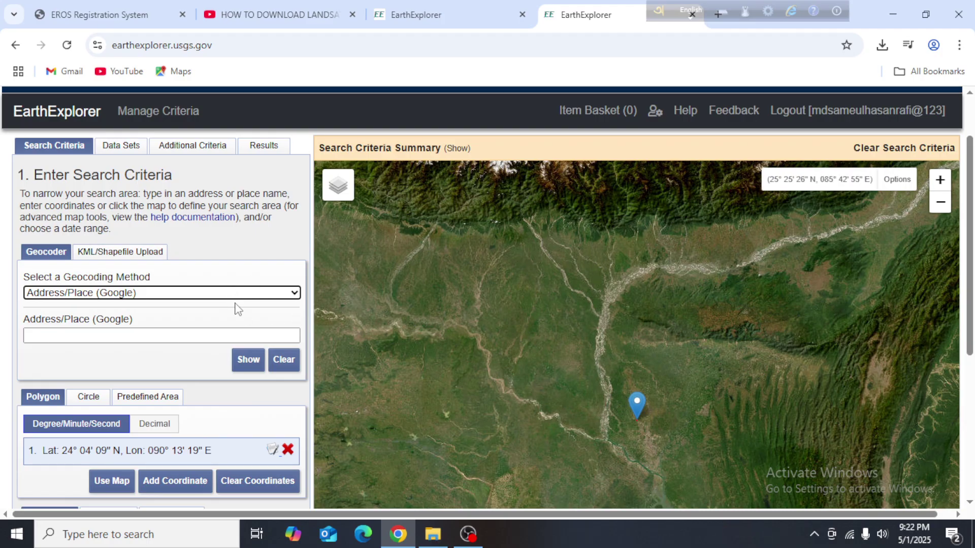
Step: Look up the place kaliakair and add Kaliakair Upazila, Bangladesh as the area-of-interest coordinate
left_click(126, 338)
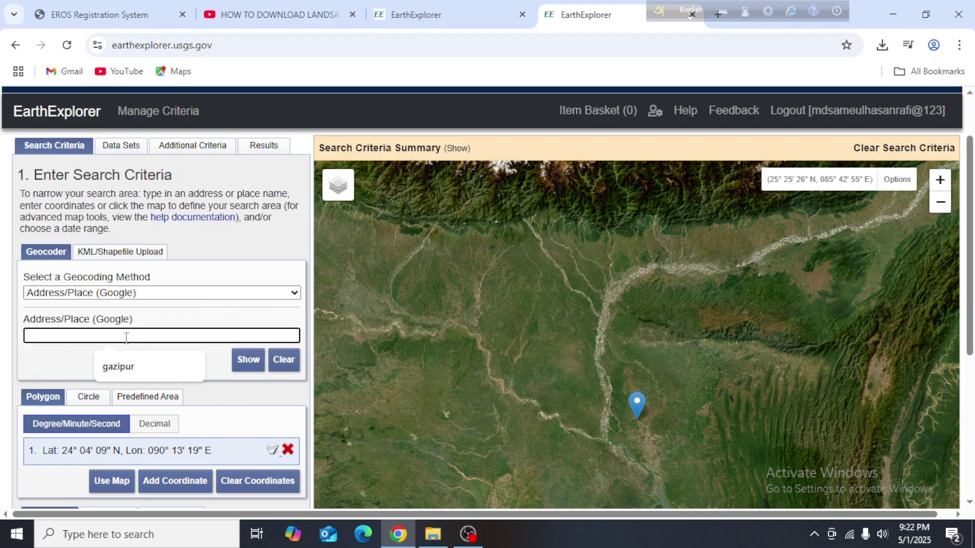
type("kaliakair")
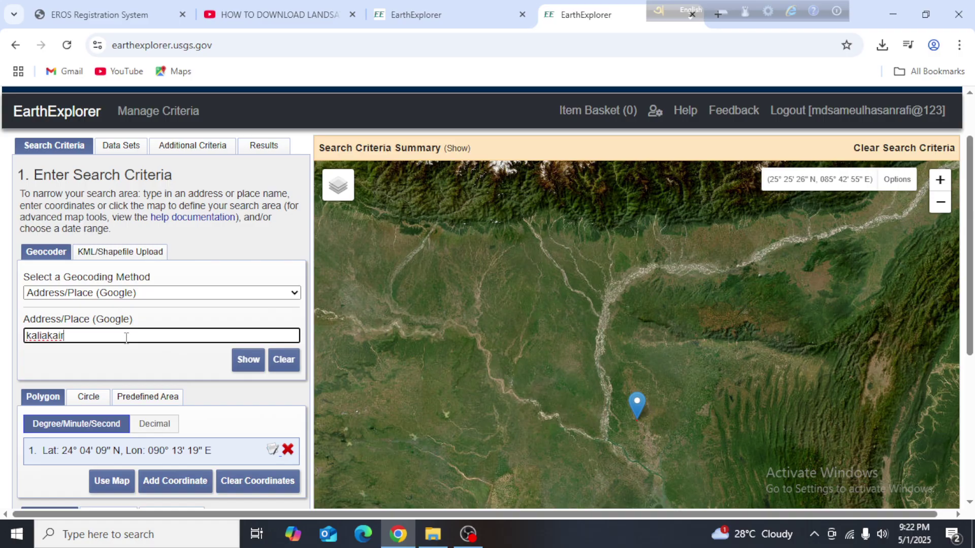
left_click(248, 361)
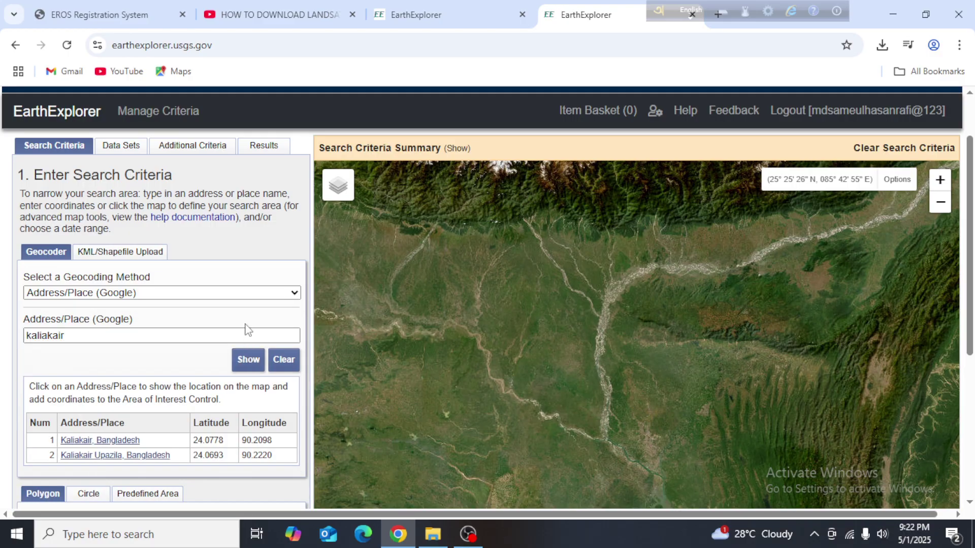
scroll(246, 324, "down", 3)
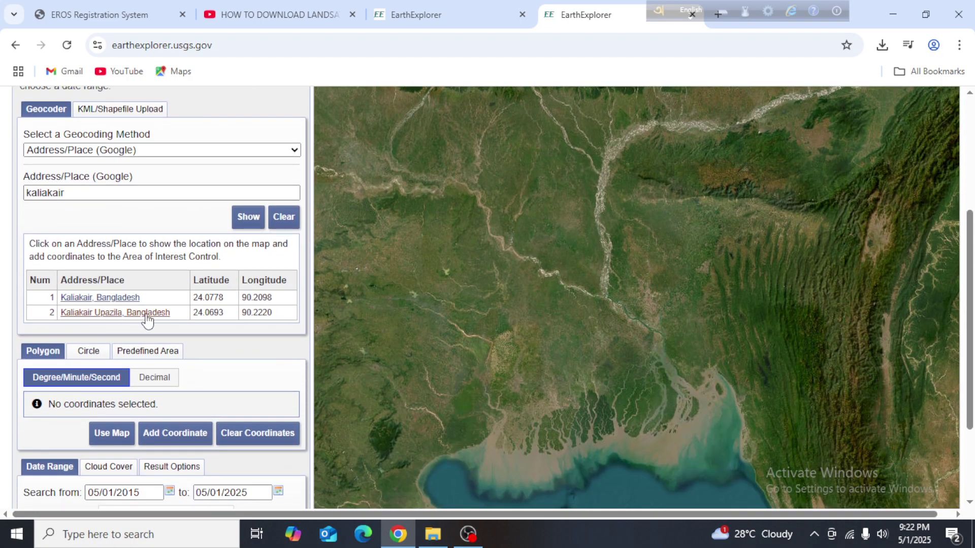
left_click(96, 315)
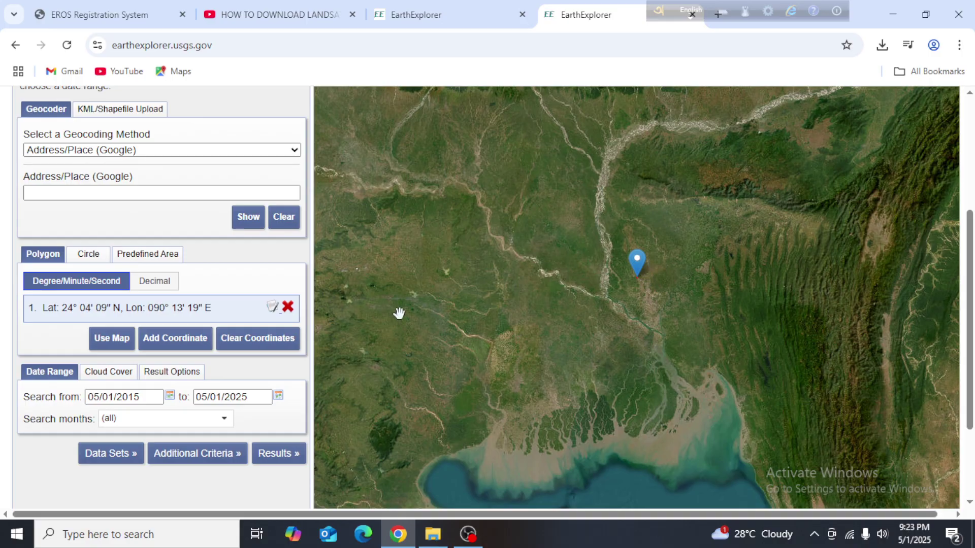
Step: Choose 2015 as the year of the search start date and close the calendar
scroll(251, 315, "down", 3)
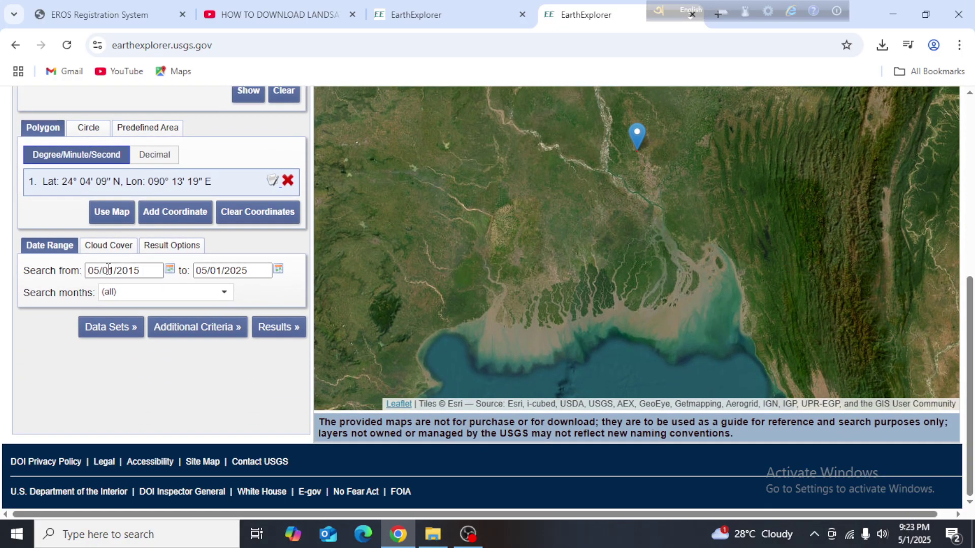
left_click(170, 269)
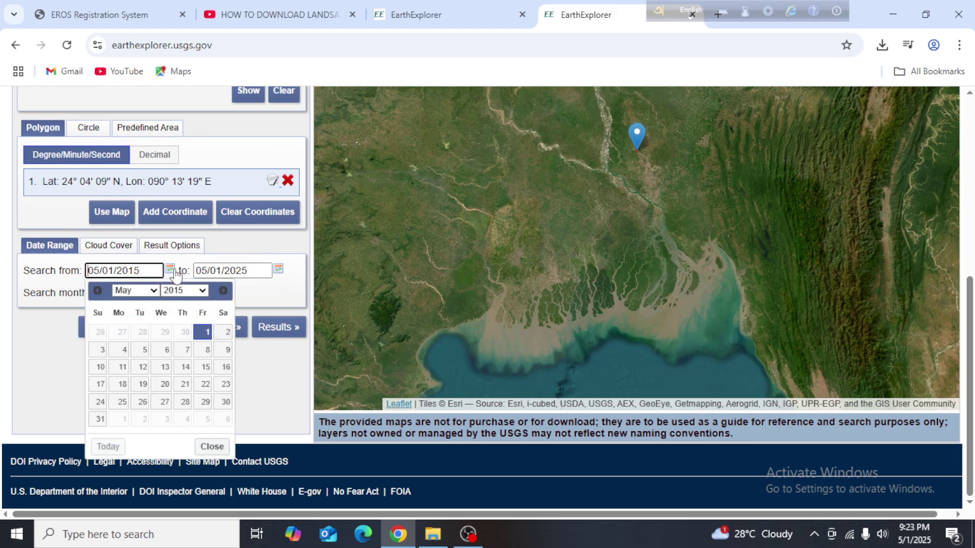
left_click(200, 291)
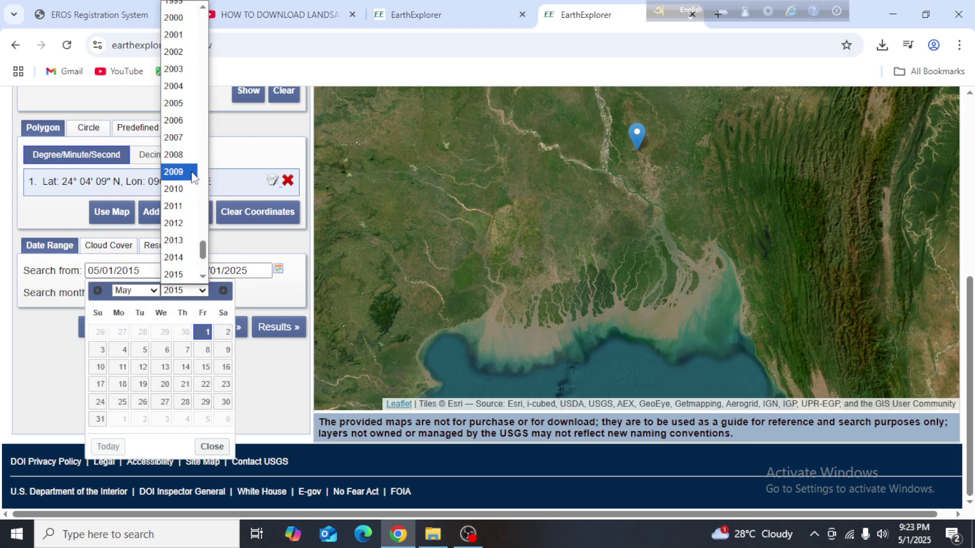
scroll(188, 170, "up", 5)
scroll(187, 214, "down", 8)
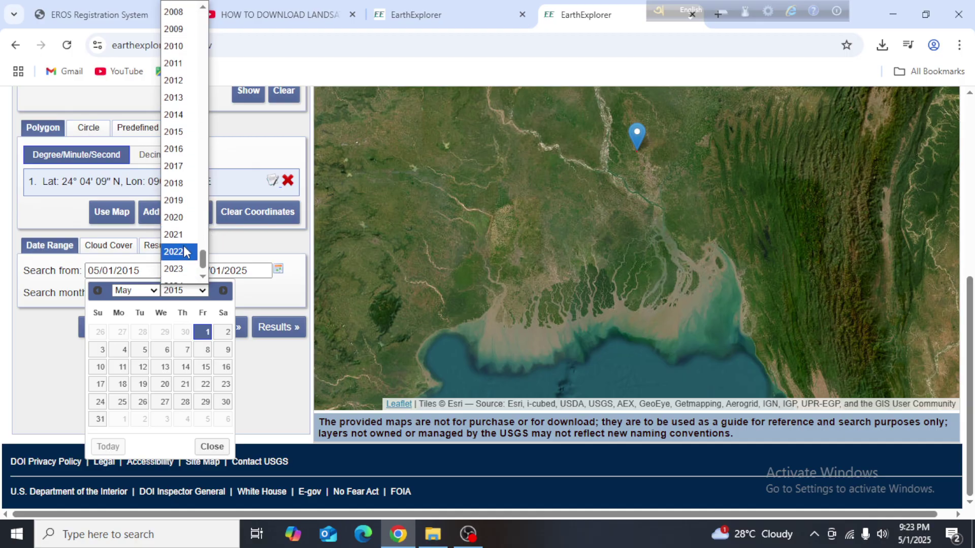
left_click(180, 132)
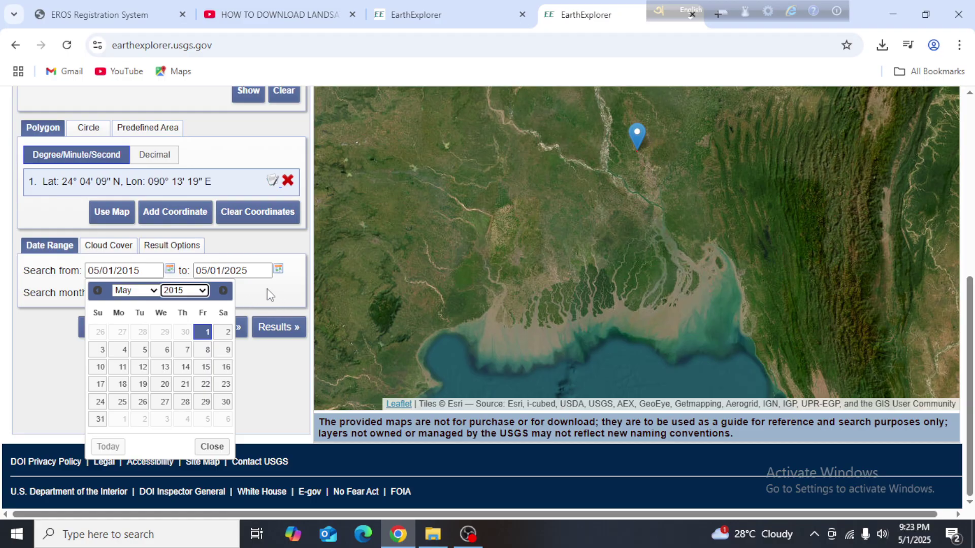
left_click(287, 301)
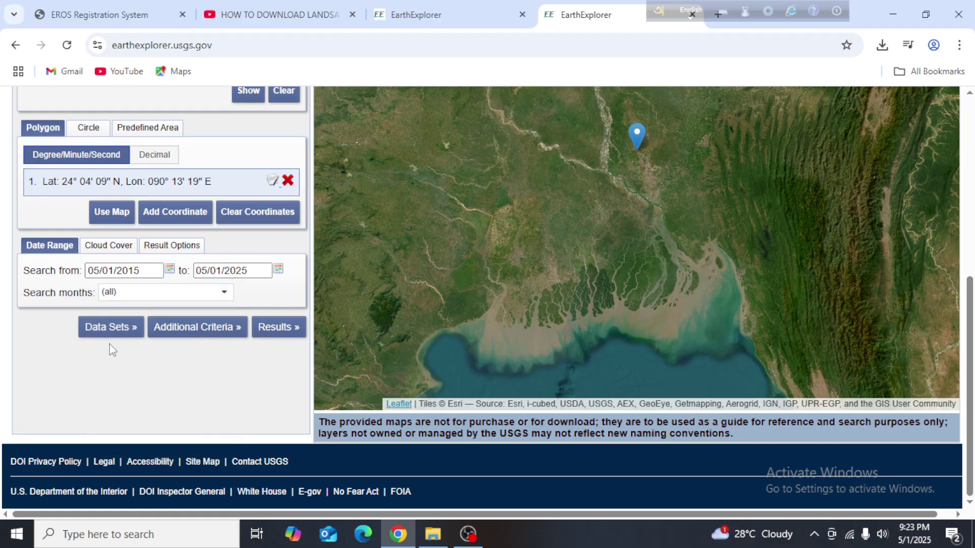
Step: Show the data set list, deselect Landsat 8-9 OLI/TIRS C2 L2 and collapse the Landsat category
left_click(107, 328)
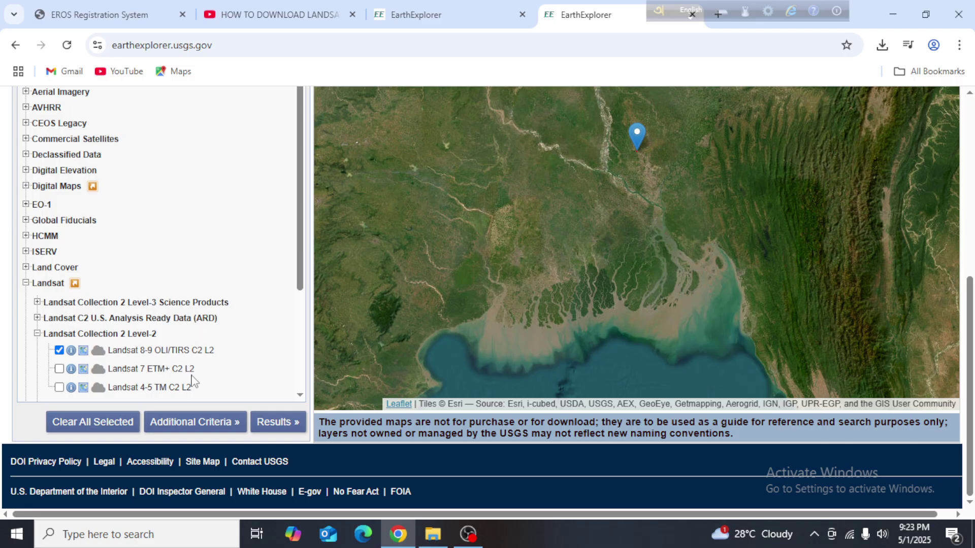
left_click(59, 351)
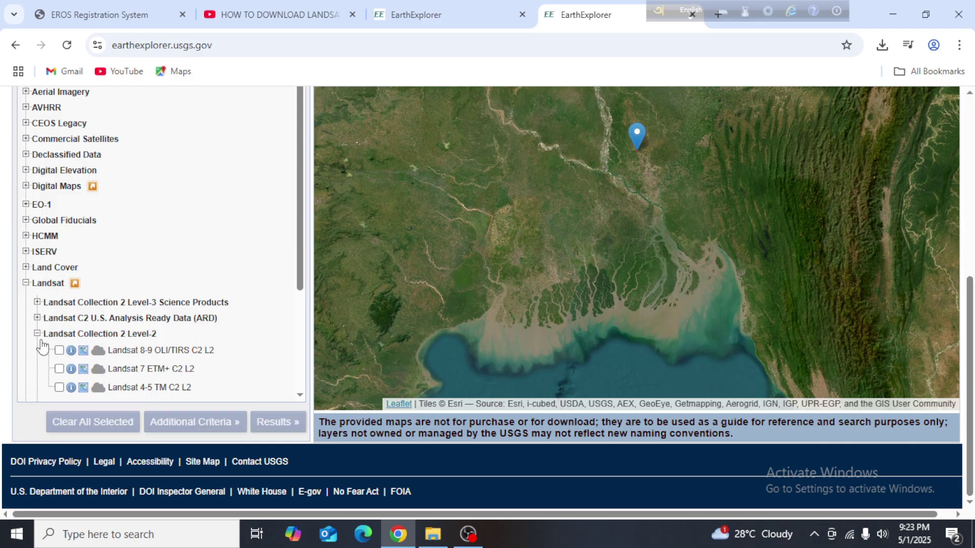
left_click(37, 335)
left_click(25, 283)
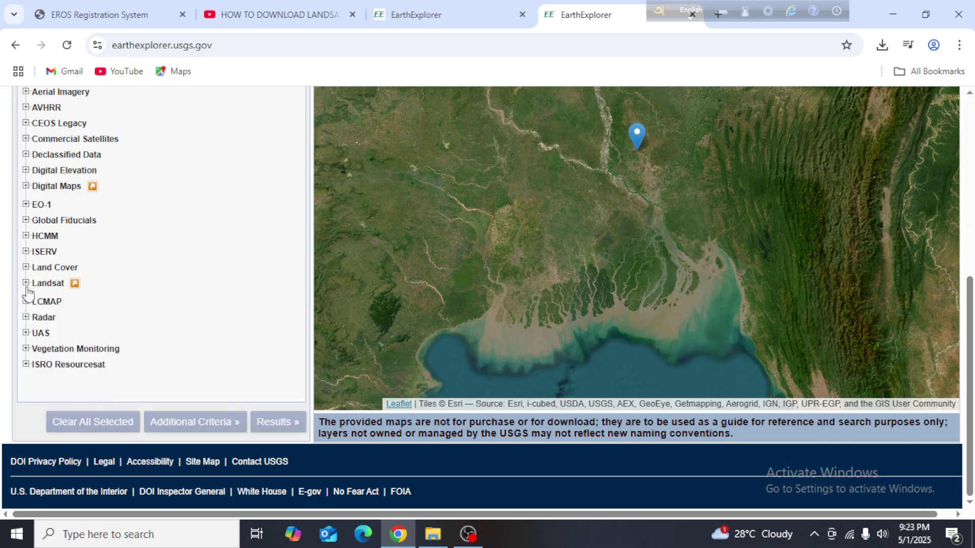
Step: Select the Landsat 8-9 OLI/TIRS C2 L2 data set within Landsat Collection 2 Level-2
scroll(209, 242, "up", 7)
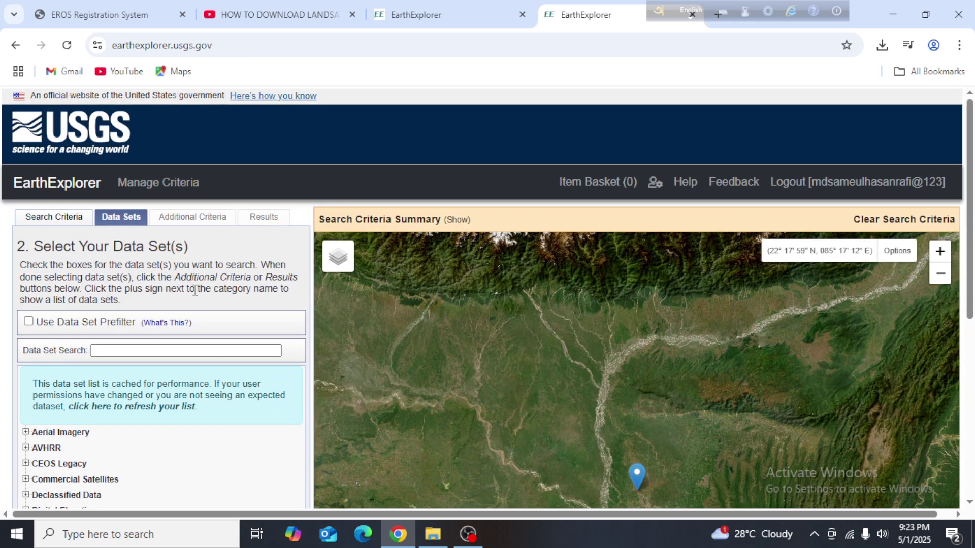
scroll(195, 291, "down", 4)
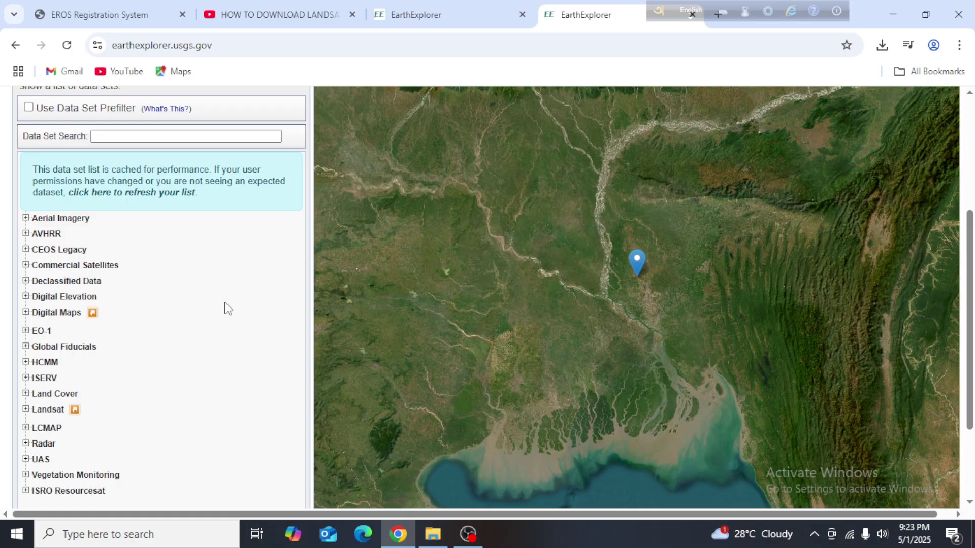
scroll(225, 308, "down", 3)
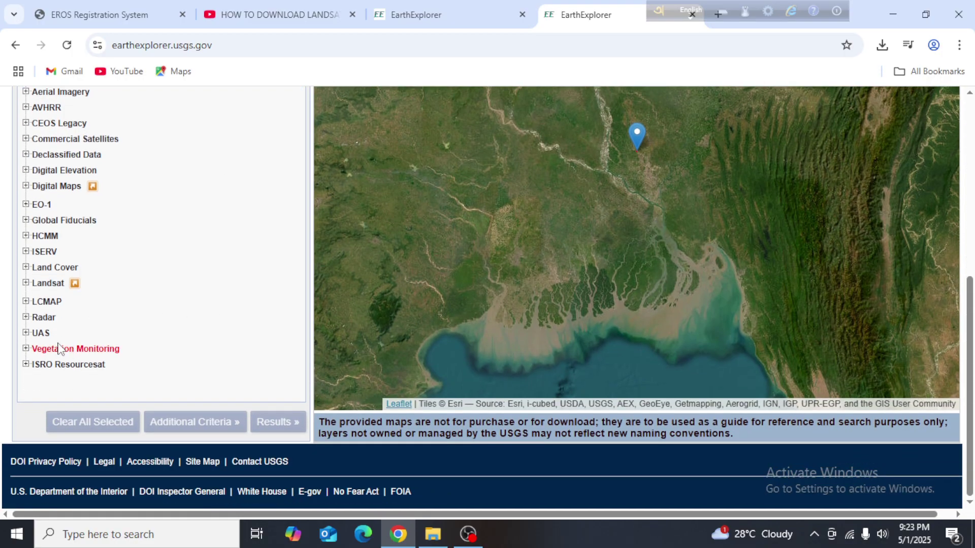
left_click(26, 282)
scroll(174, 269, "down", 2)
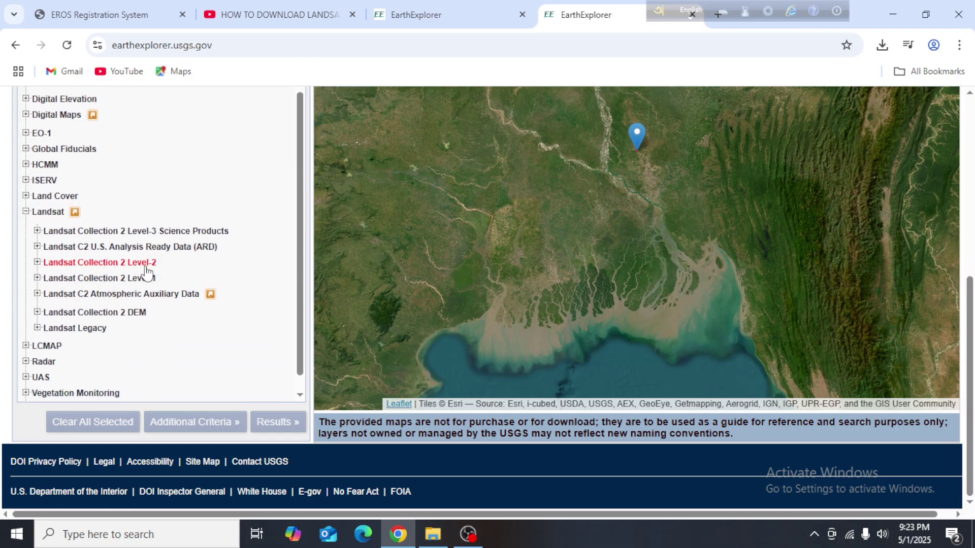
left_click(38, 262)
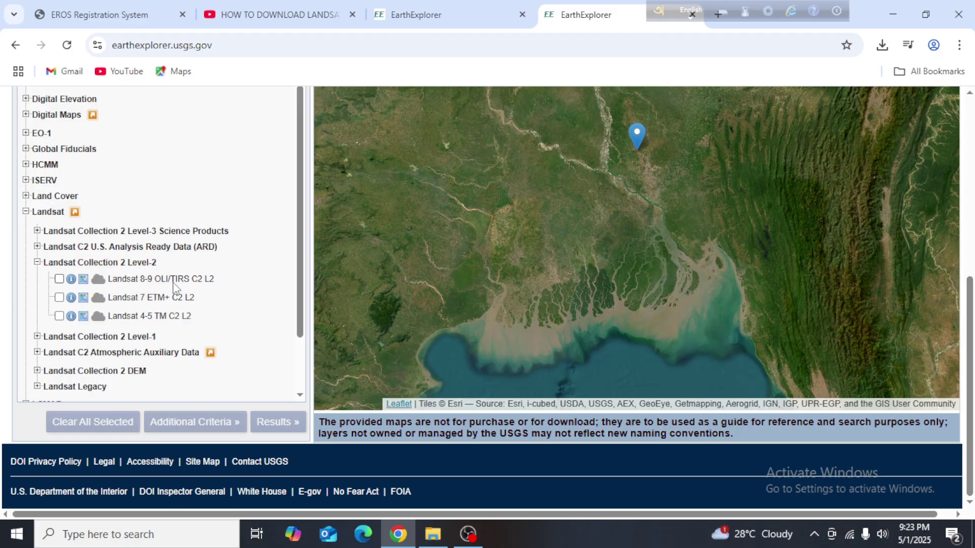
left_click(60, 279)
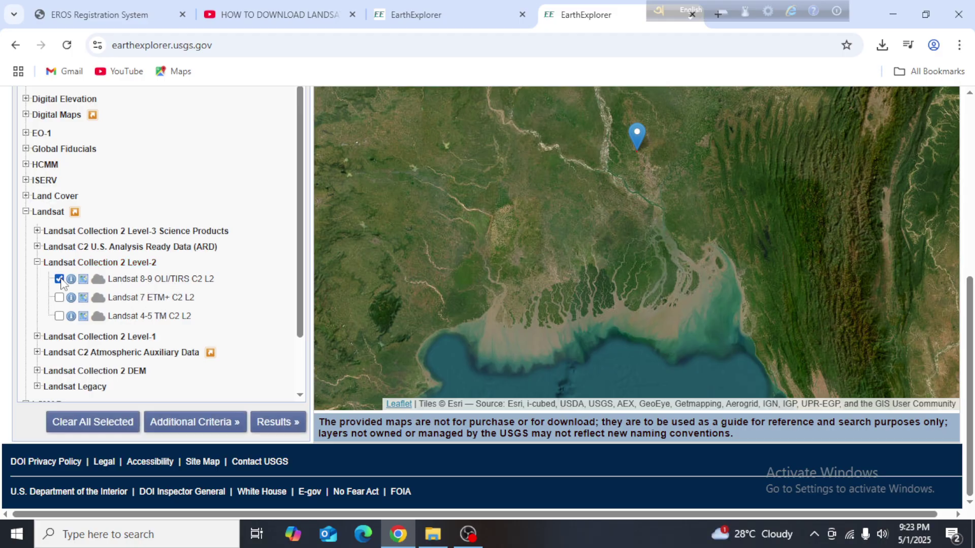
Step: Run the search and look through the thumbnails and acquisition dates of the first page of Landsat 8-9 scenes
left_click(277, 423)
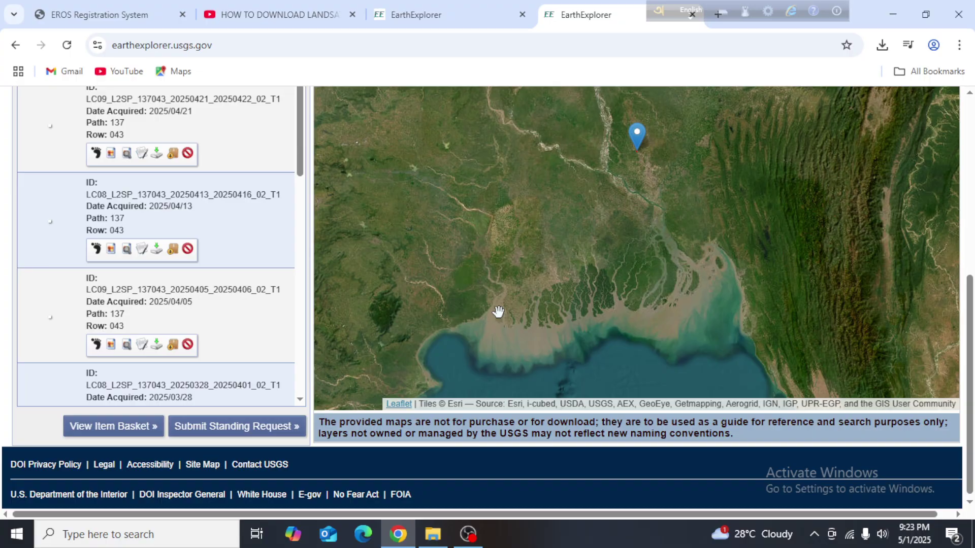
scroll(496, 311, "up", 3)
scroll(249, 270, "up", 6)
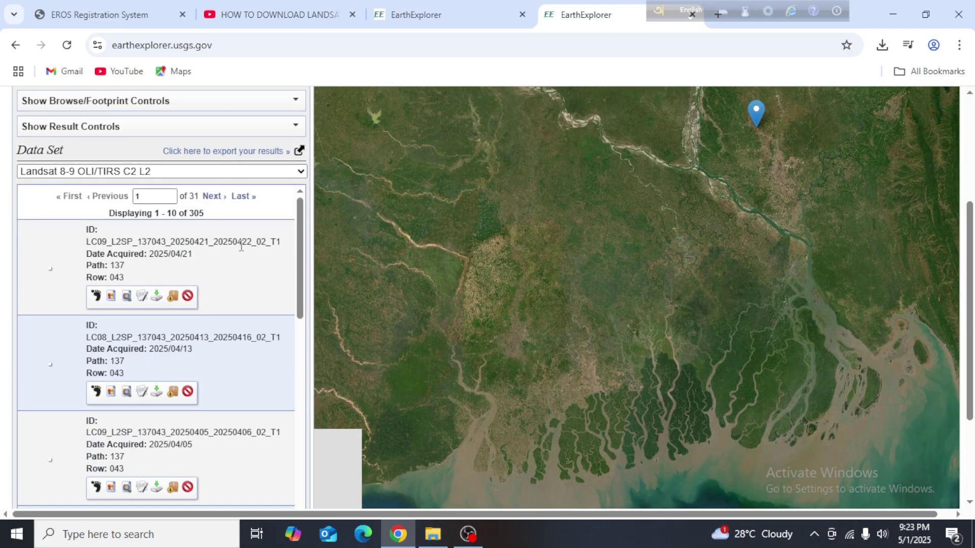
scroll(179, 266, "down", 3)
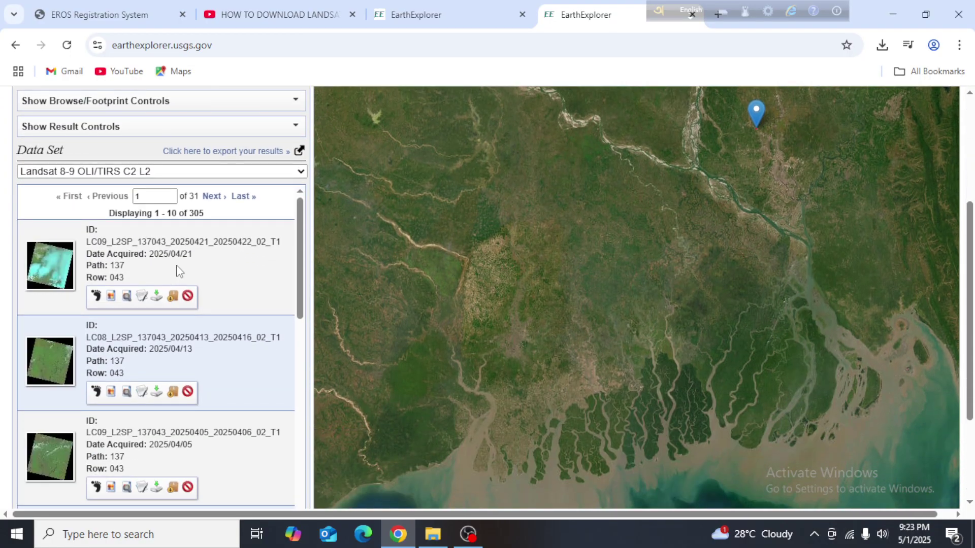
scroll(178, 270, "down", 1)
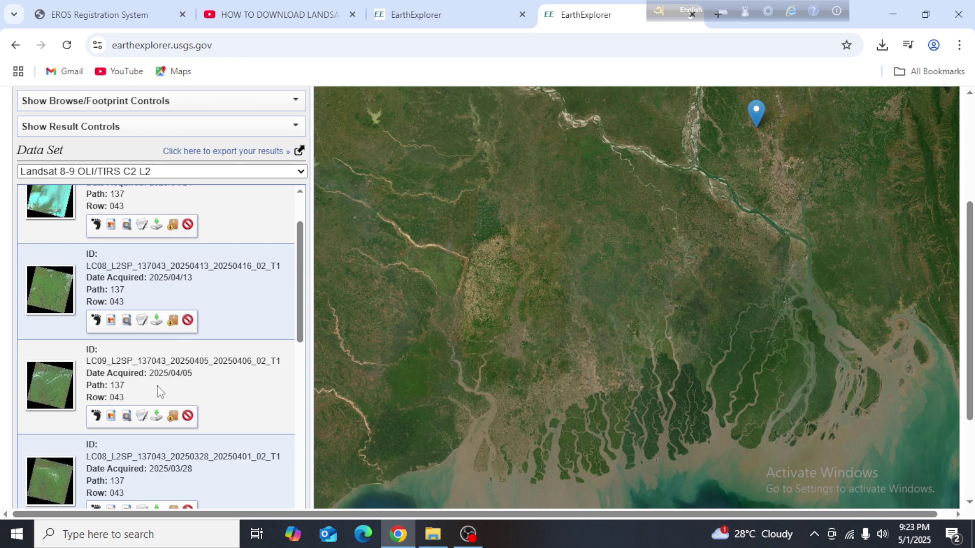
scroll(184, 386, "down", 7)
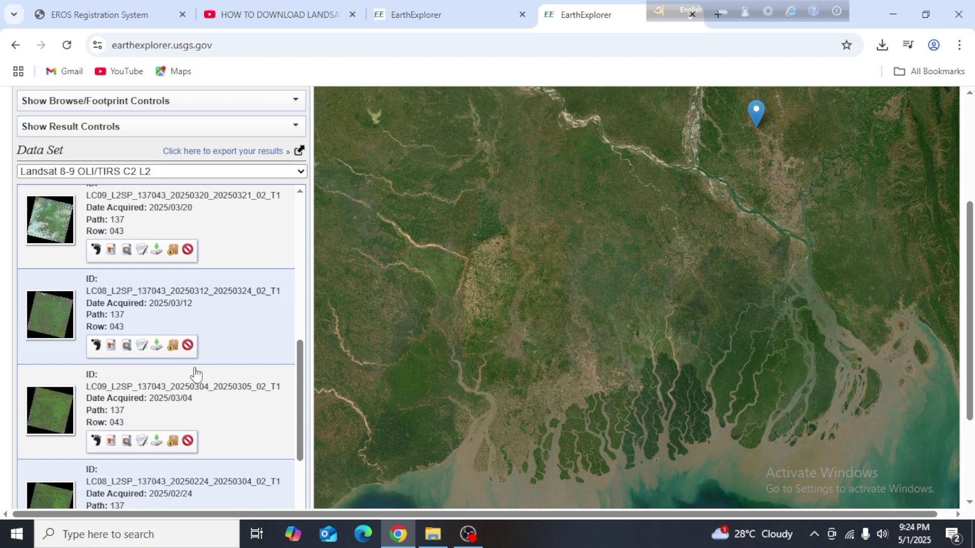
scroll(198, 374, "up", 8)
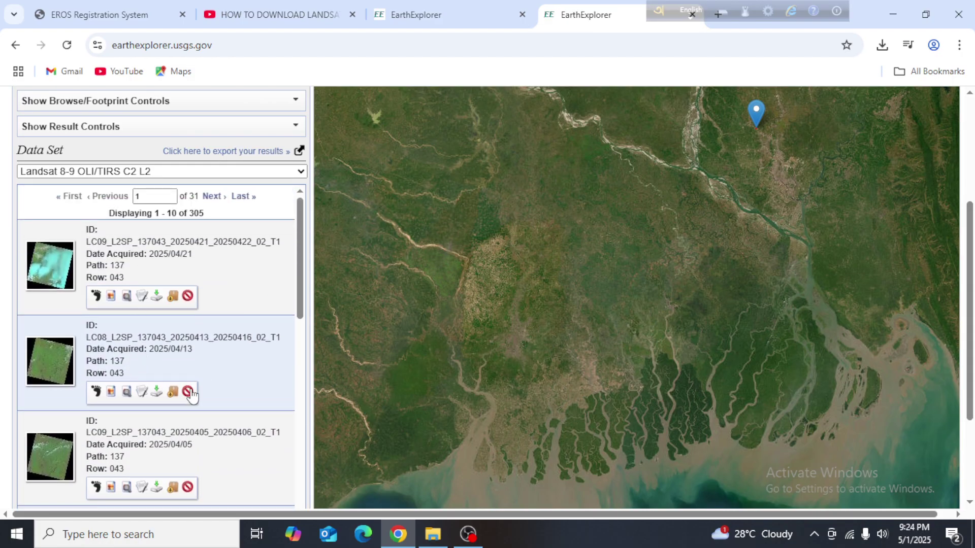
Step: Preview the browse overlay of the scene acquired 2025/04/13 on the map and hide it again
scroll(212, 399, "down", 1)
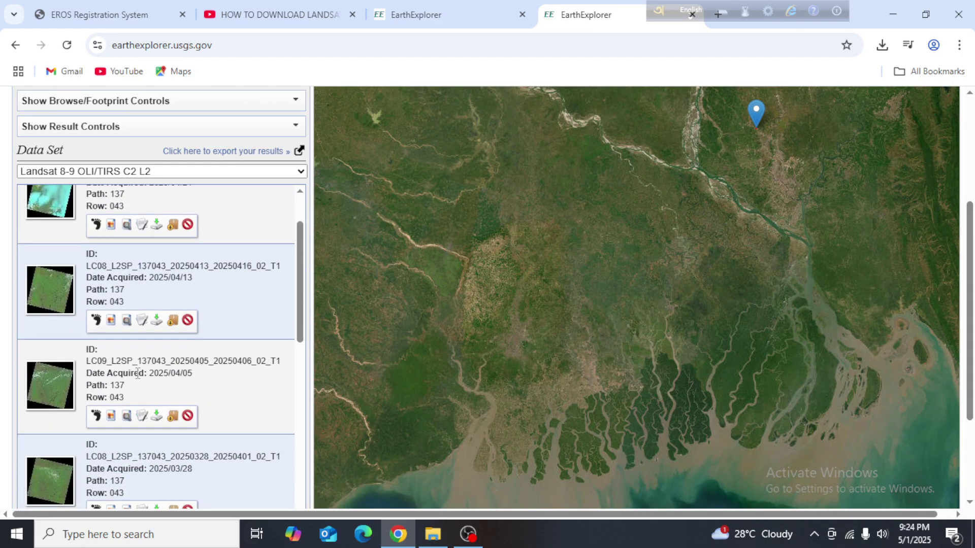
left_click(110, 325)
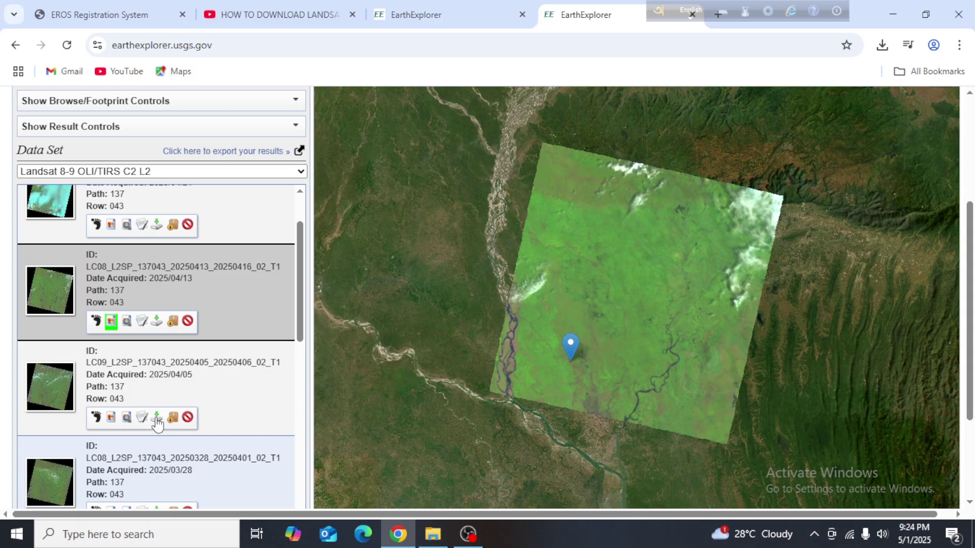
left_click(111, 322)
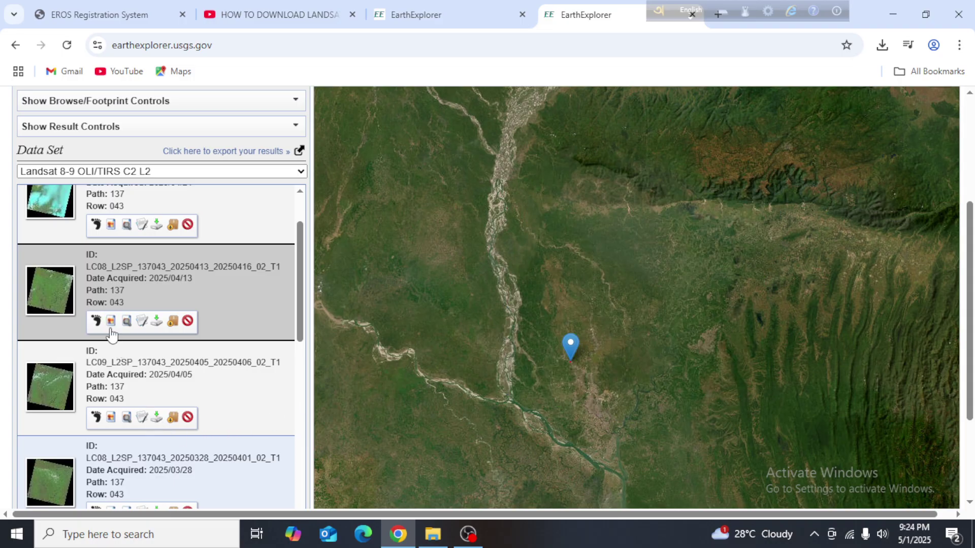
Step: Overlay the browse image of the scene acquired 2025/04/05 on the map and open that scene's Level-2 product download options
left_click(111, 418)
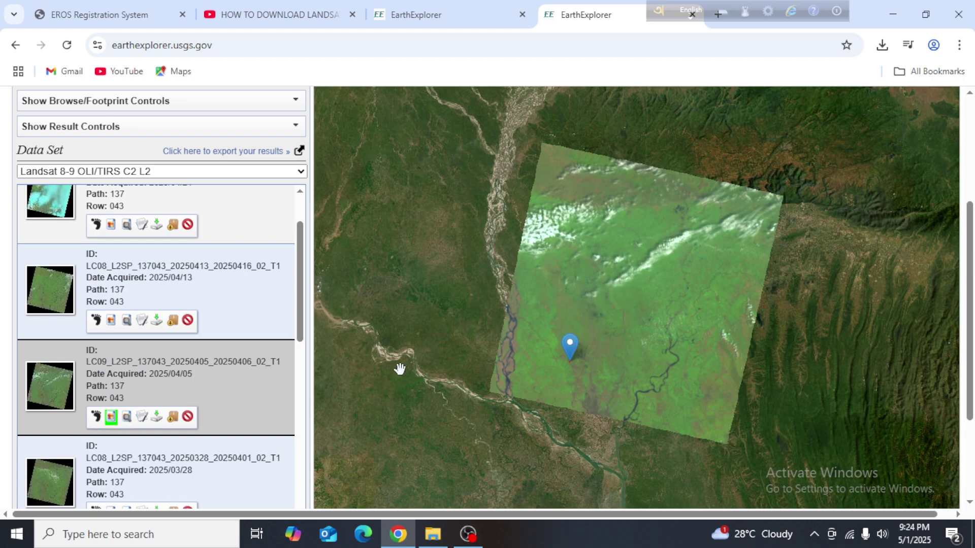
left_click(157, 417)
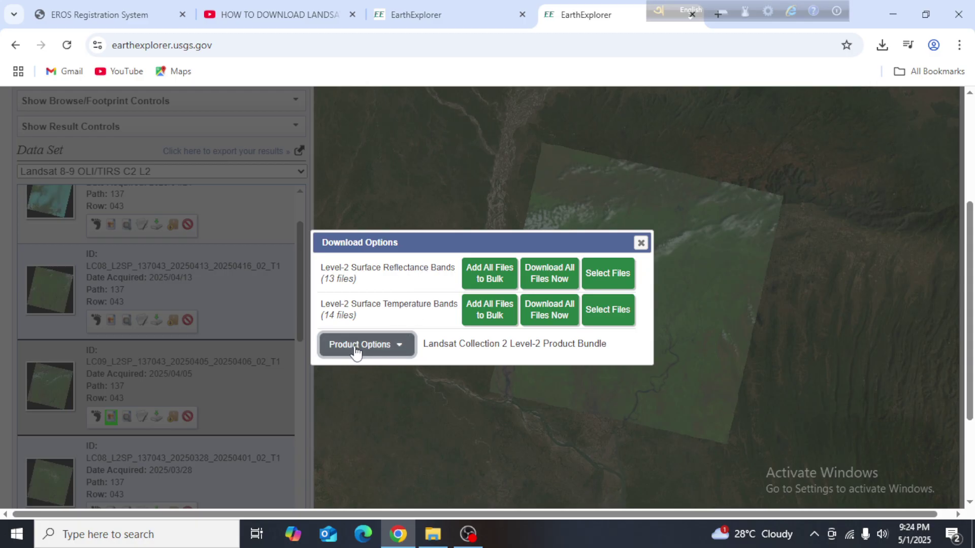
left_click(355, 345)
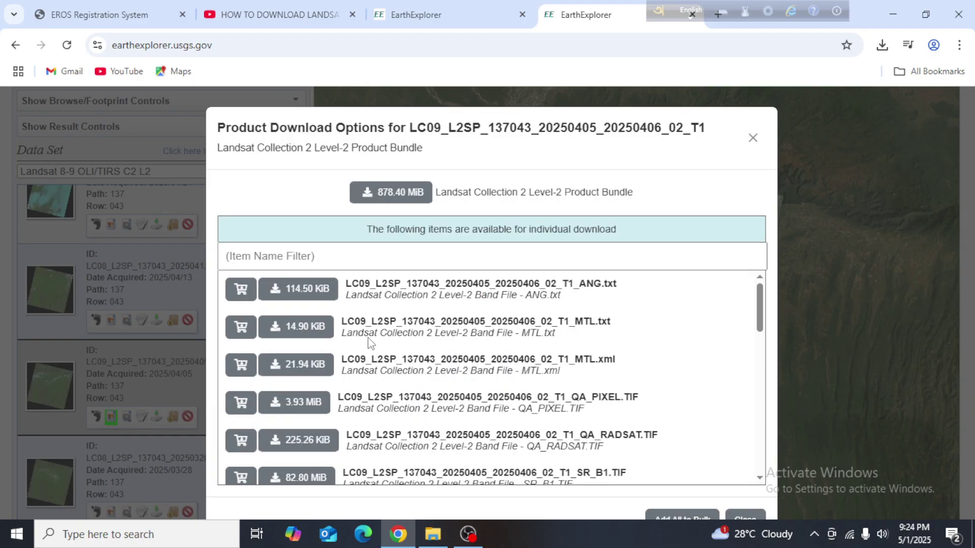
Step: Look through the individual band files and download the complete Landsat Collection 2 Level-2 Product Bundle of the 2025/04/05 scene
scroll(406, 356, "down", 6)
scroll(396, 365, "up", 5)
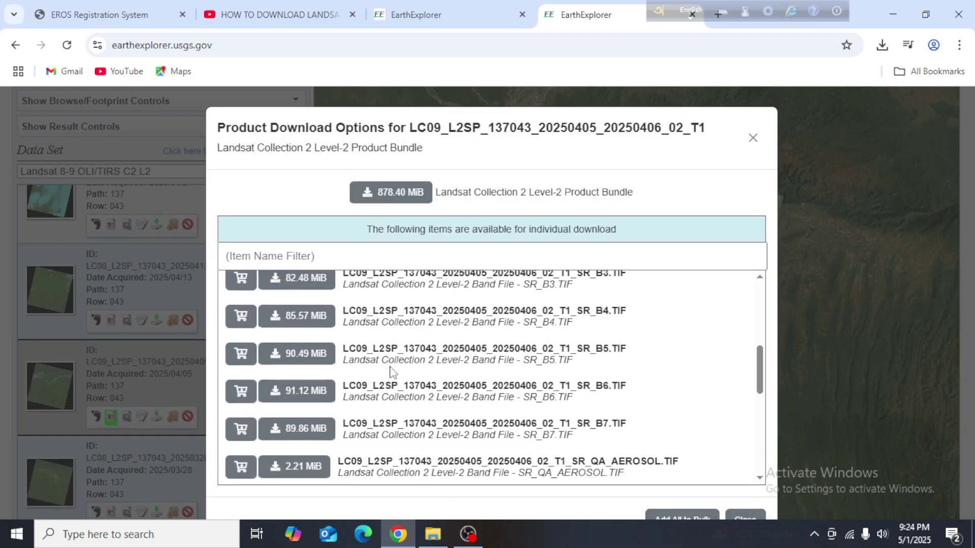
scroll(508, 376, "down", 5)
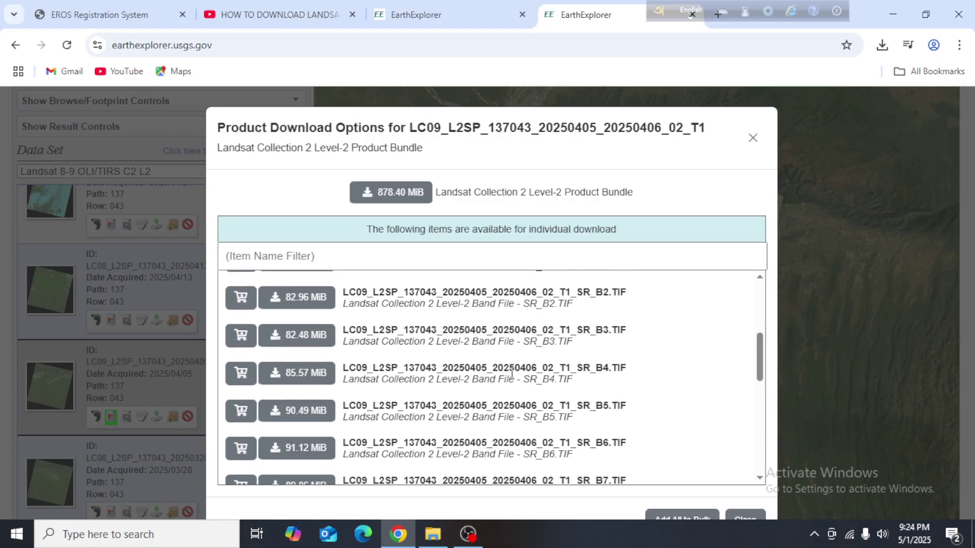
scroll(559, 384, "down", 2)
scroll(646, 410, "up", 5)
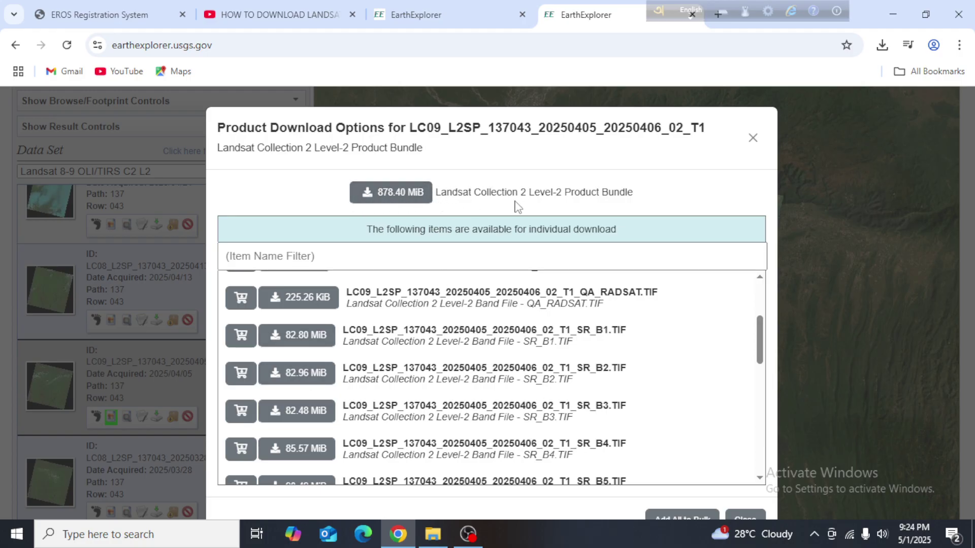
left_click(385, 195)
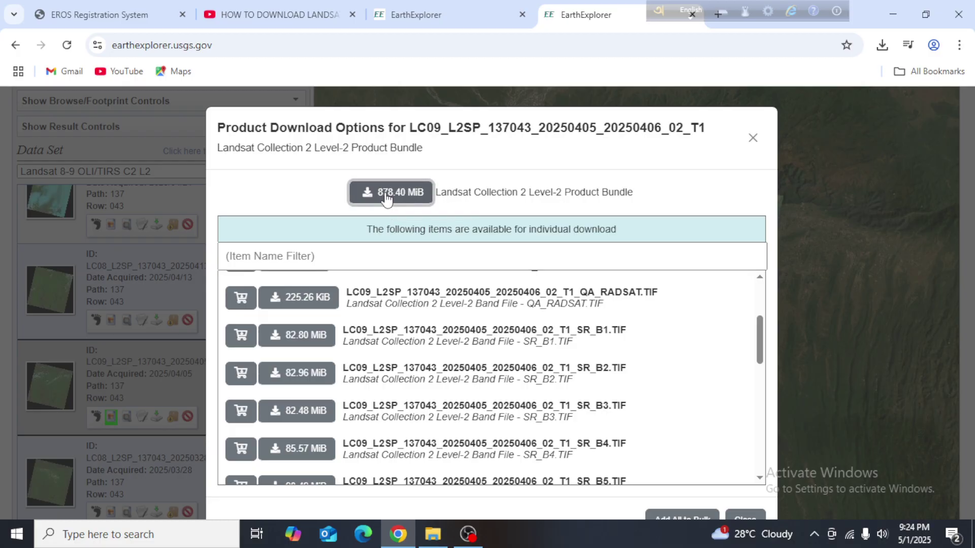